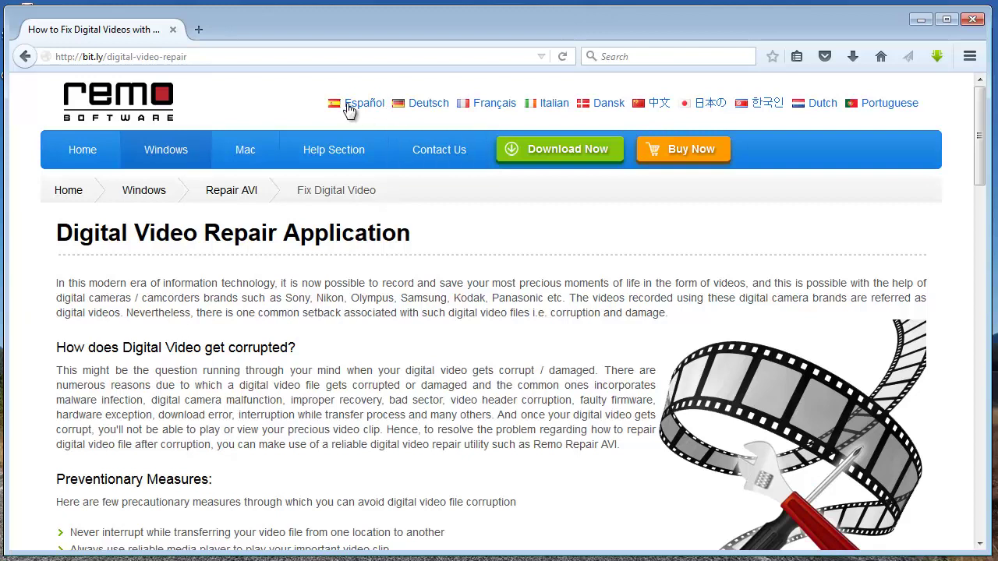
# - Check the Remo digital video repair page's URL in Firefox, then minimize the browser
pyautogui.click(230, 63)
pyautogui.click(223, 55)
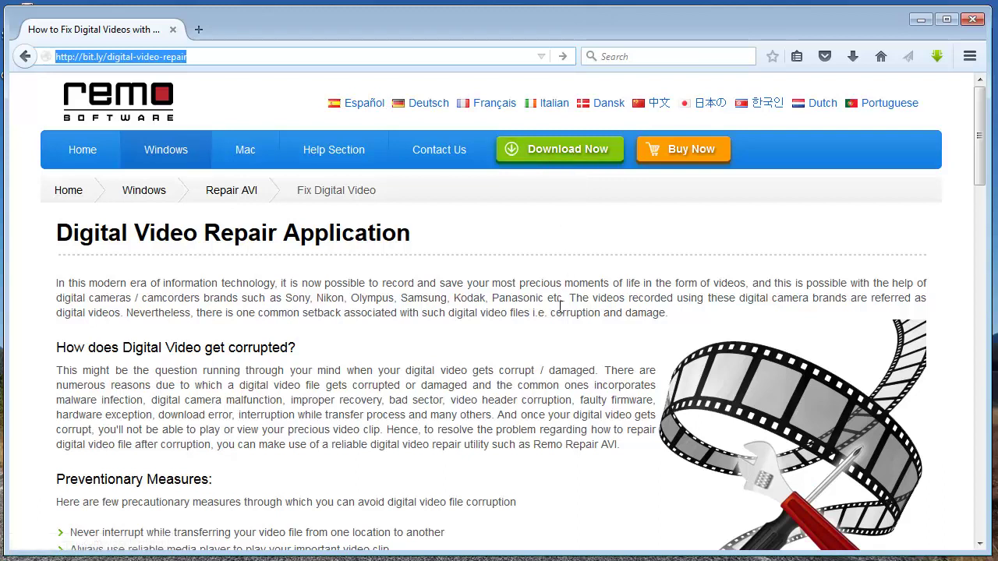
pyautogui.click(561, 351)
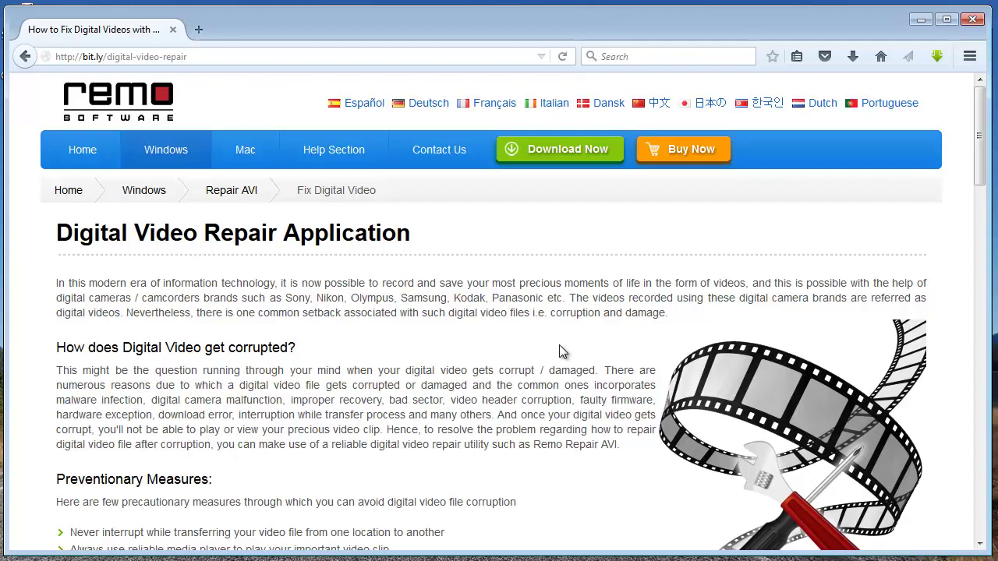
pyautogui.click(921, 20)
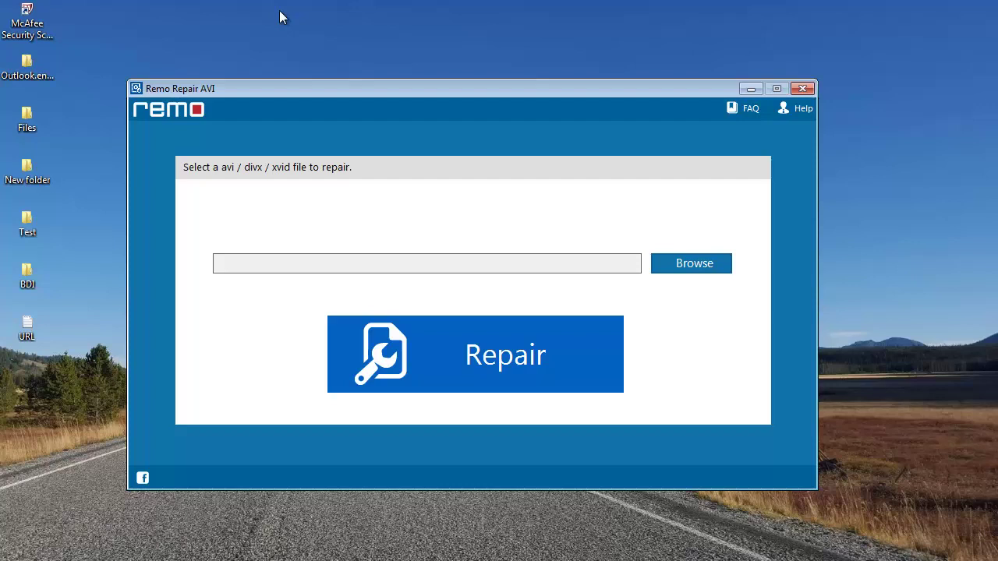
# - Play the corrupted AVI from New folder, seek through its black video, then close player and folder
pyautogui.doubleClick(25, 170)
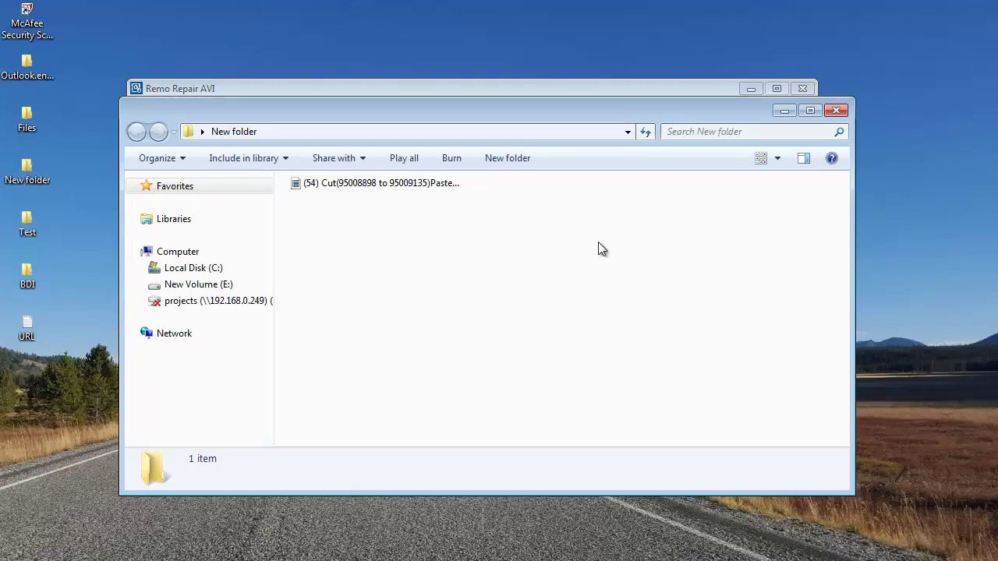
pyautogui.doubleClick(361, 187)
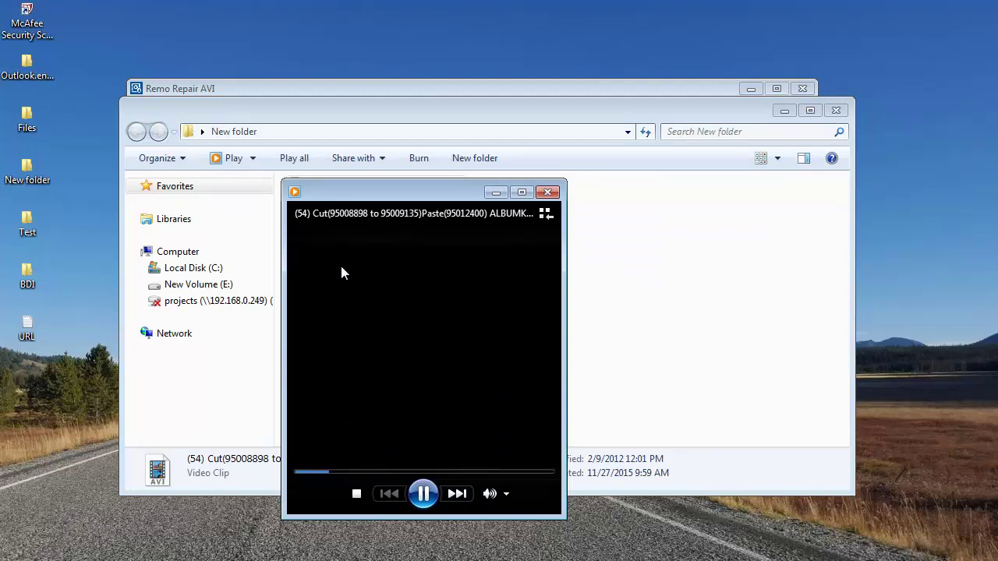
pyautogui.click(355, 473)
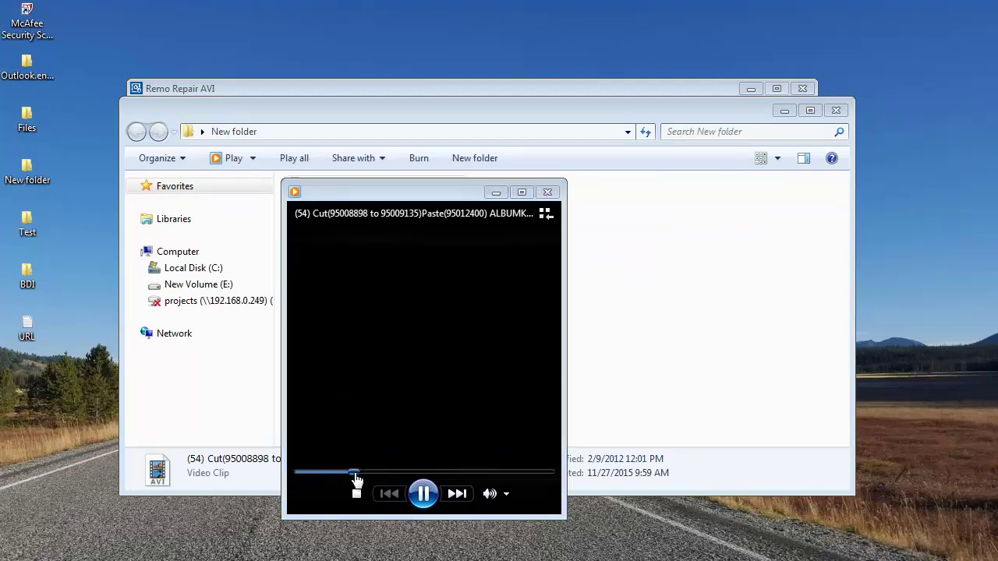
pyautogui.click(394, 473)
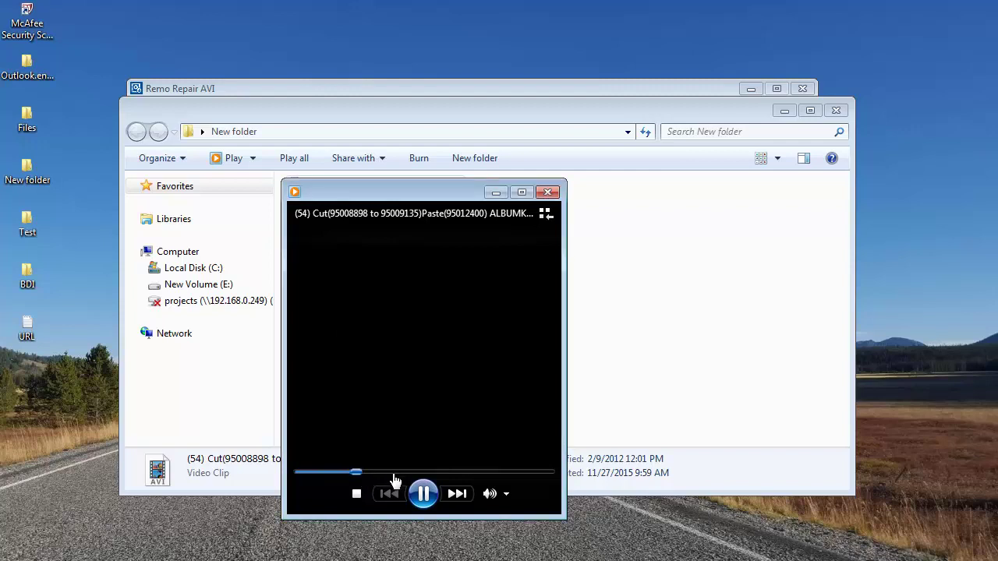
pyautogui.click(452, 473)
pyautogui.click(476, 472)
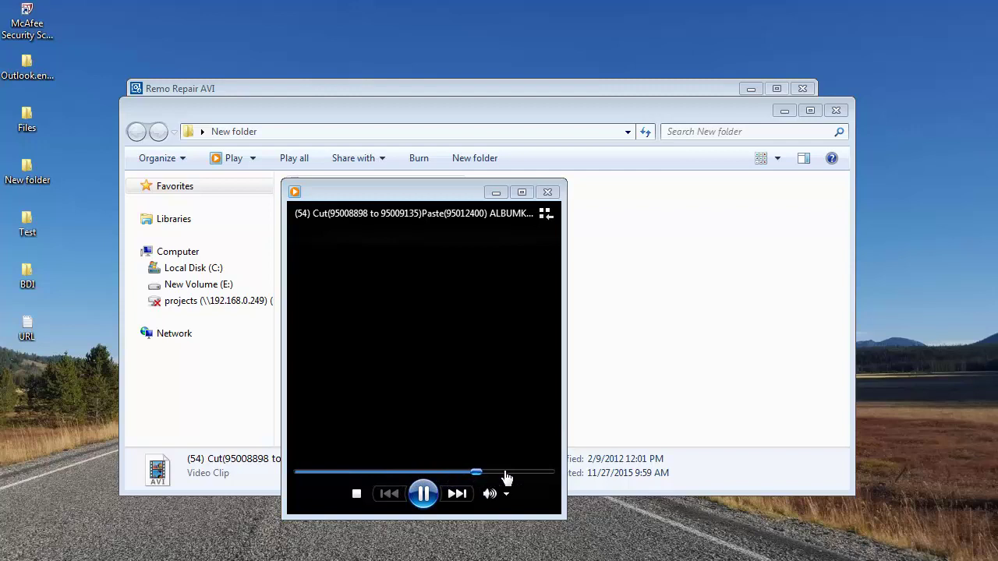
pyautogui.click(511, 473)
pyautogui.click(546, 194)
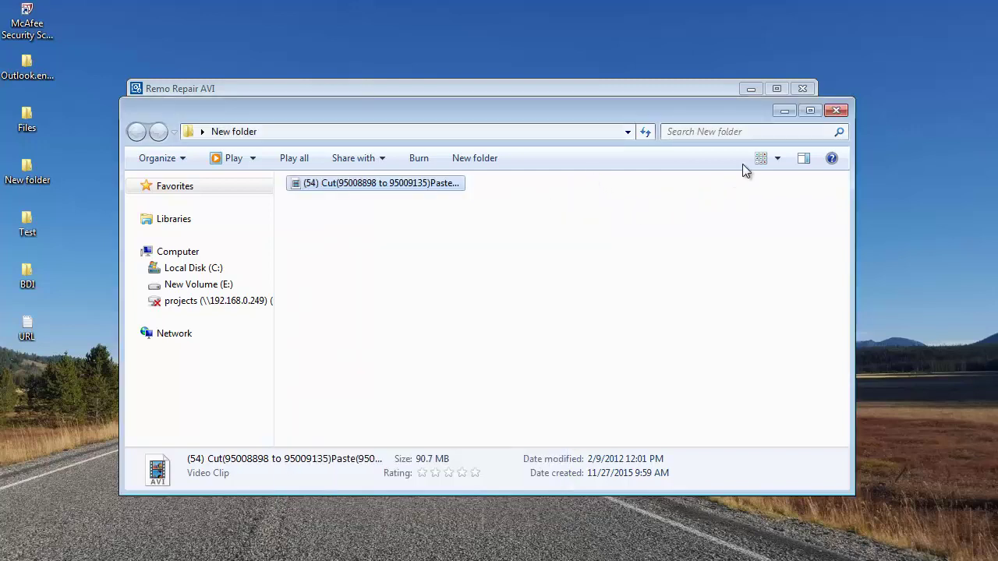
pyautogui.click(835, 111)
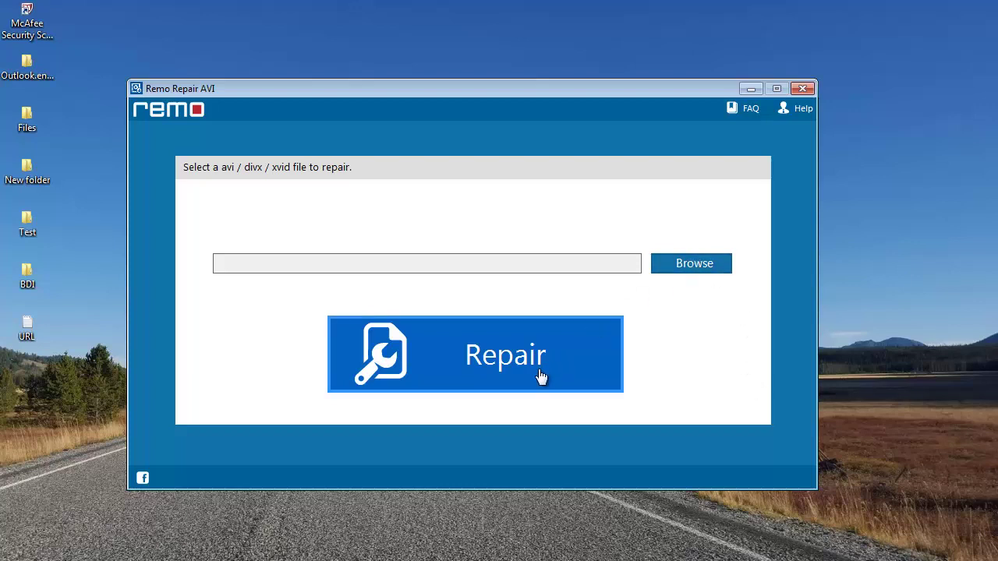
# - Browse to New folder and load the (54) Cut... AVI file as the repair input
pyautogui.click(702, 270)
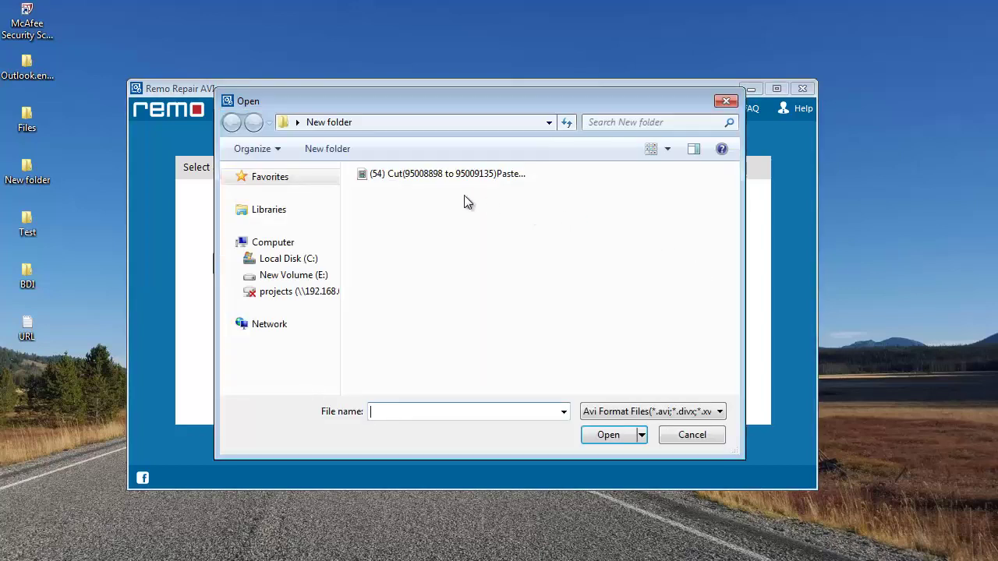
pyautogui.click(447, 178)
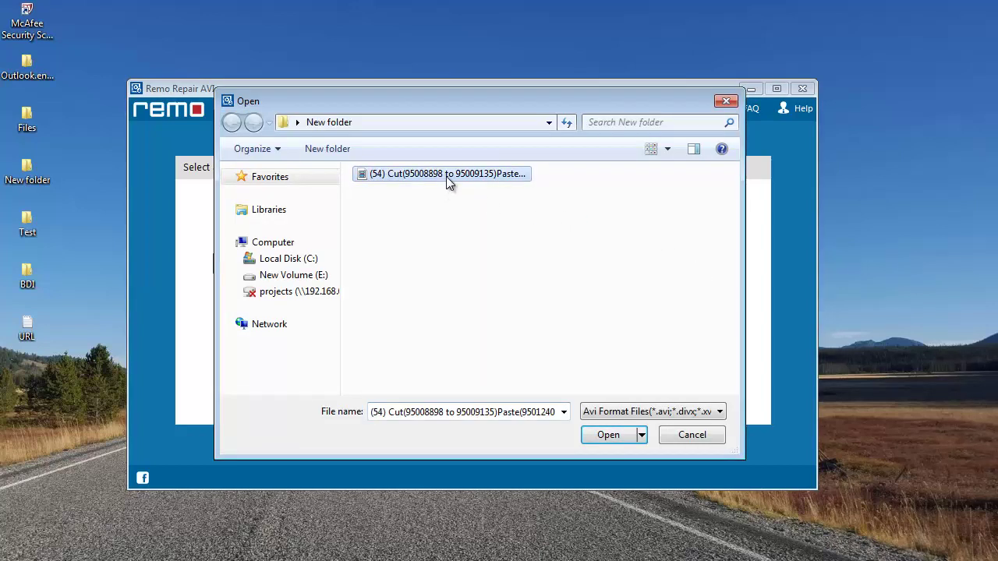
pyautogui.click(604, 437)
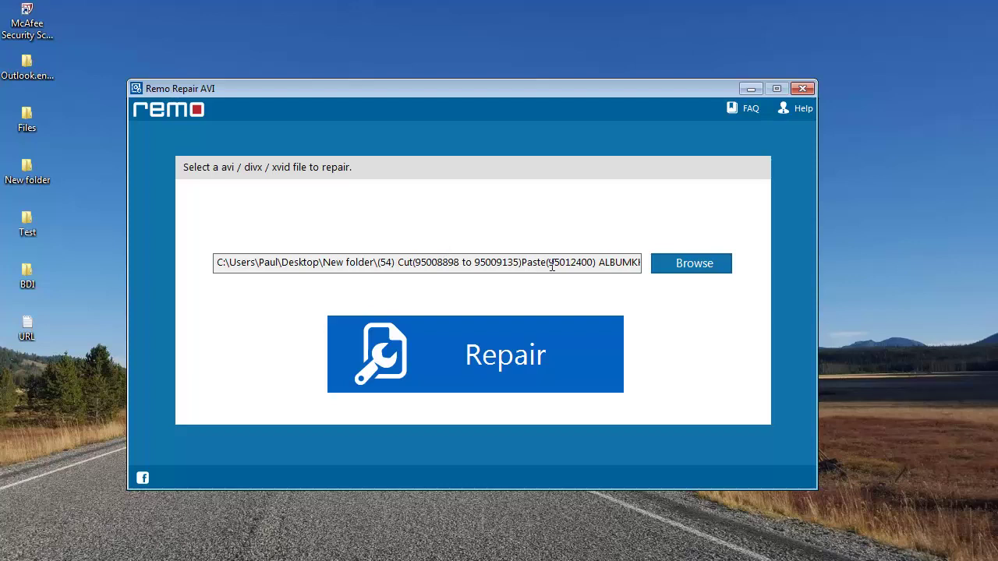
# - Run the repair and wait for the 90.79 MB, MJPG, 00:03:14 file description
pyautogui.click(499, 373)
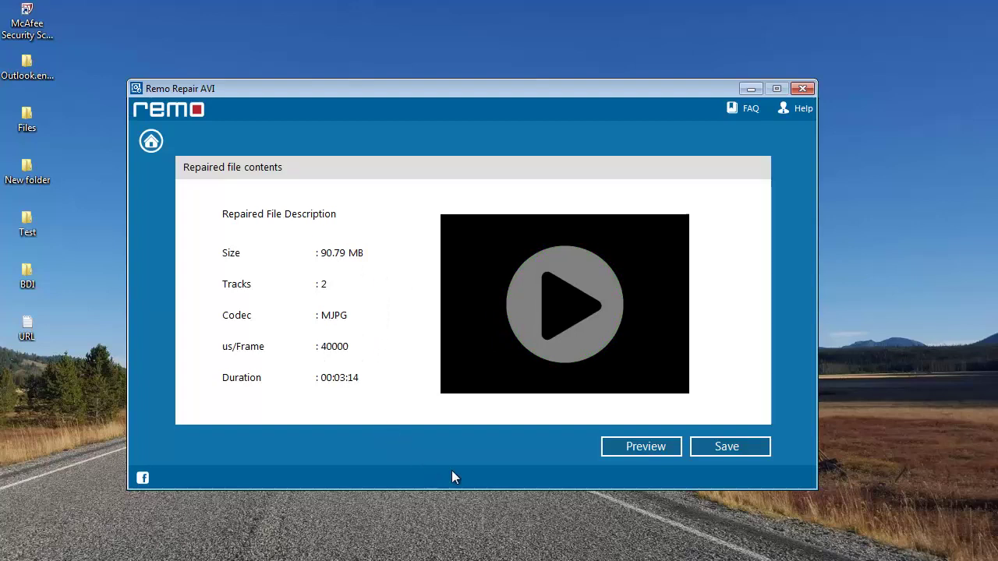
pyautogui.click(641, 450)
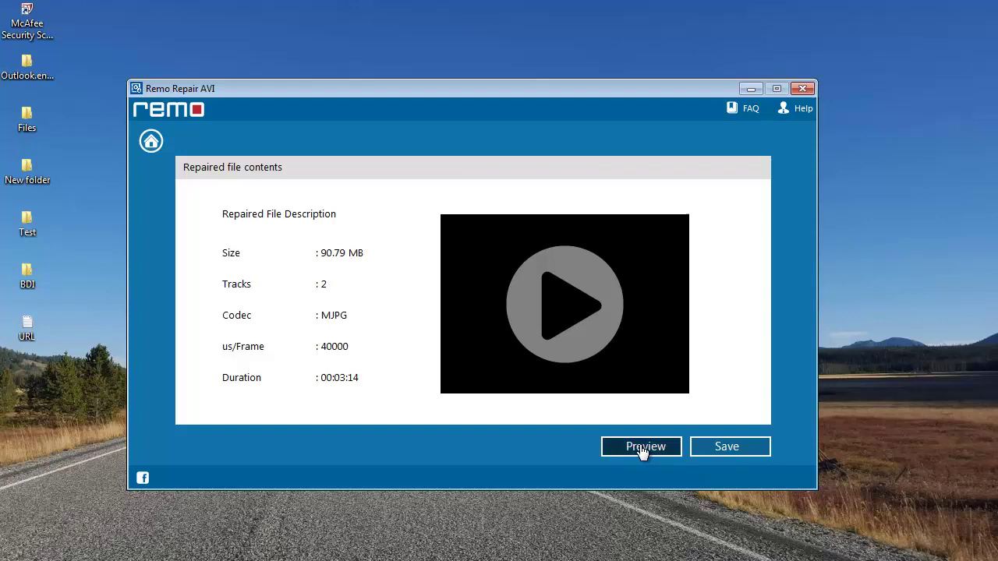
pyautogui.click(185, 170)
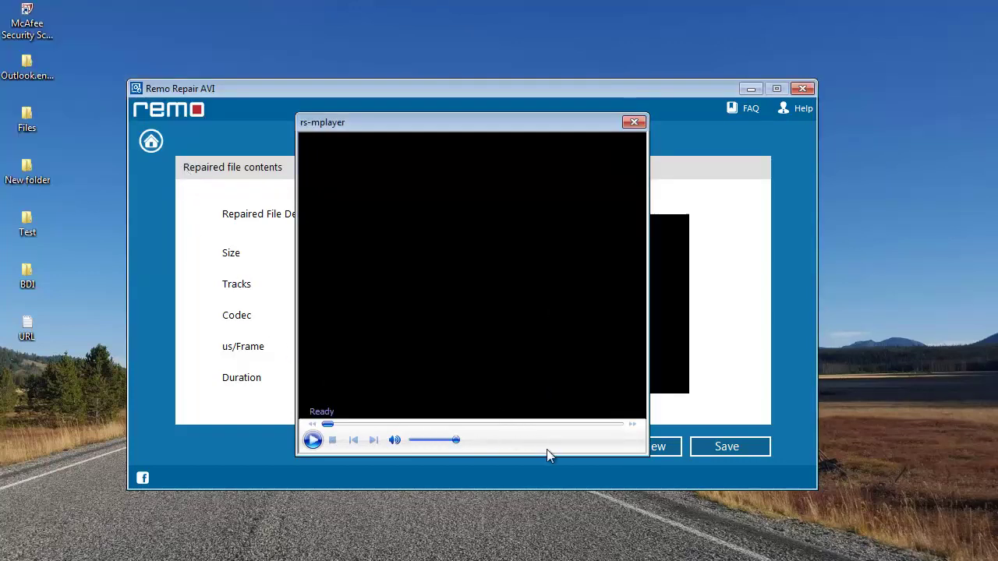
pyautogui.click(313, 441)
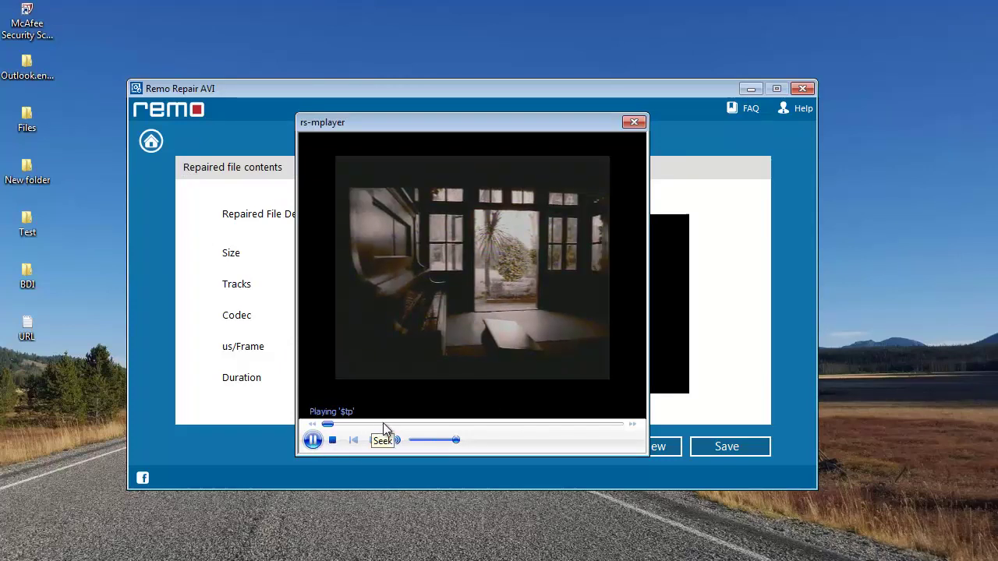
pyautogui.click(383, 423)
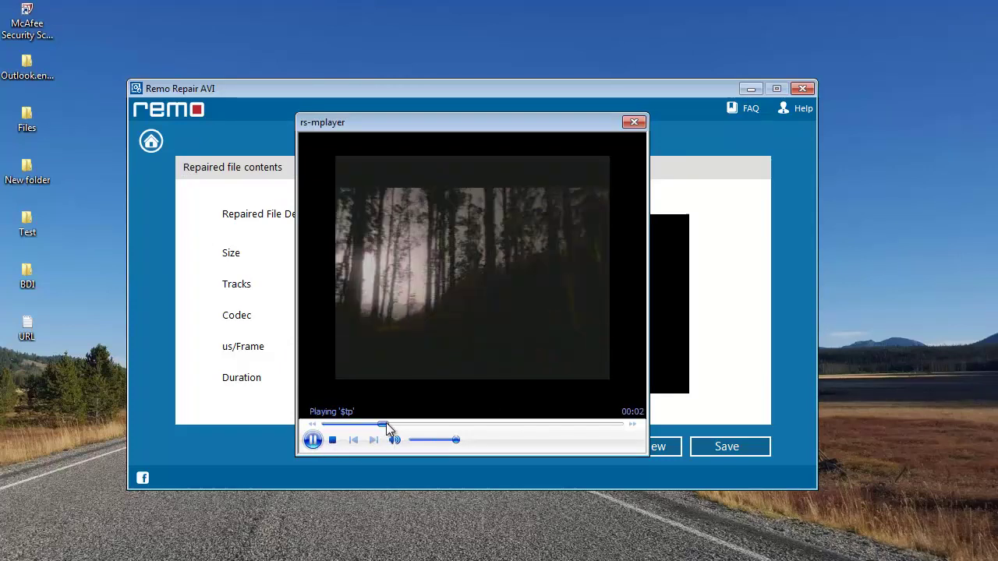
pyautogui.click(457, 426)
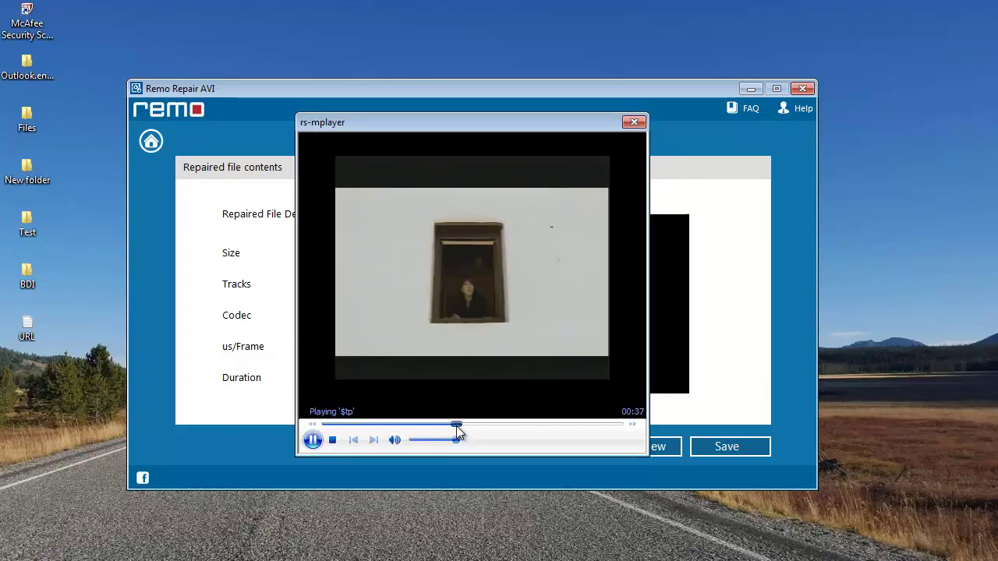
pyautogui.click(546, 423)
pyautogui.click(615, 425)
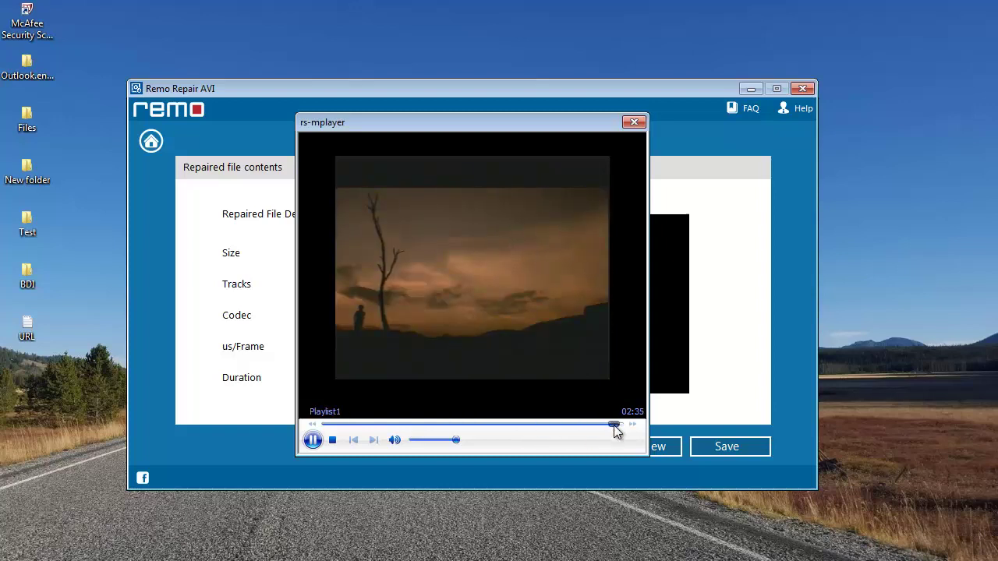
pyautogui.click(634, 122)
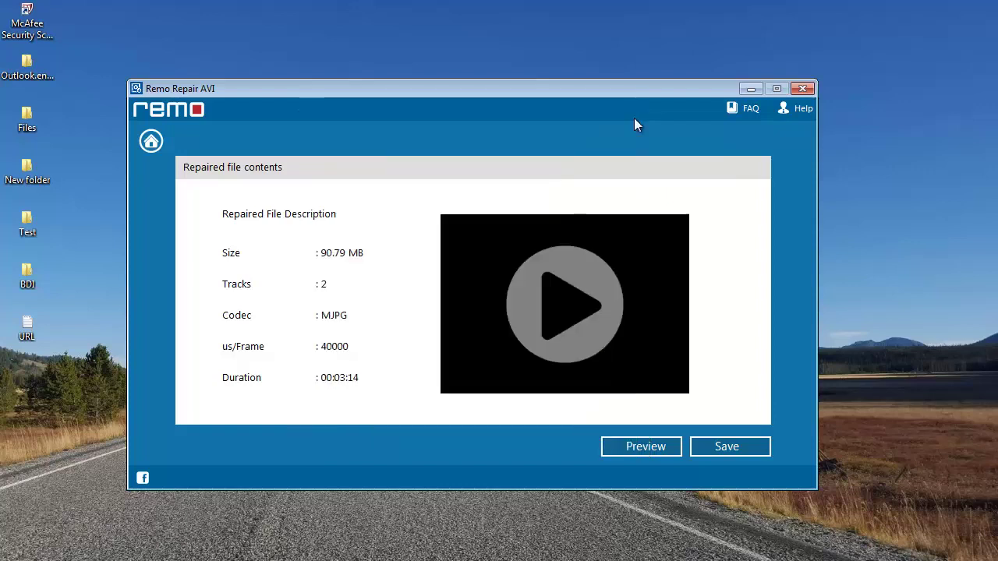
# - Save the repaired video to New folder as Repaired_27-11-2015_10-9-48
pyautogui.click(745, 447)
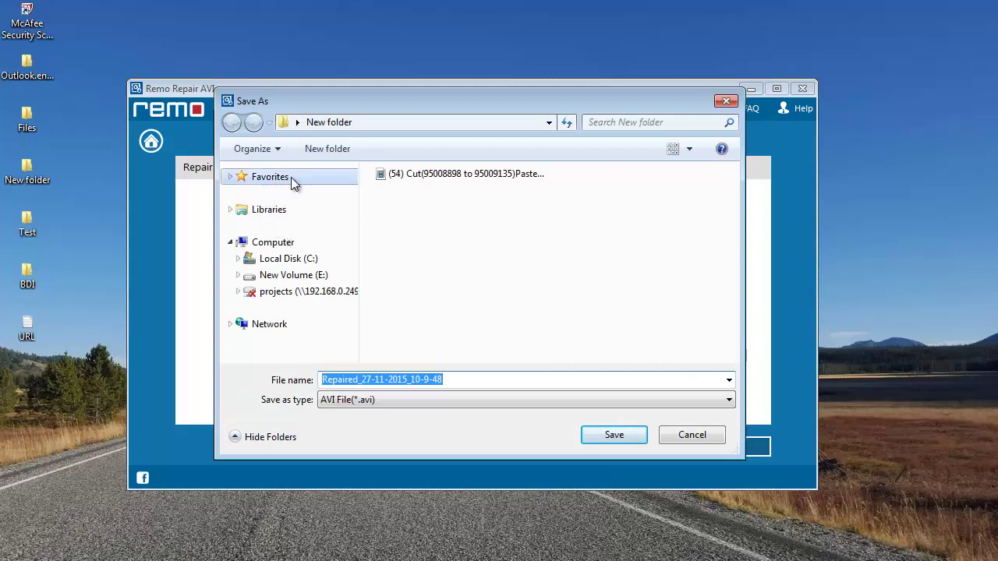
pyautogui.click(606, 263)
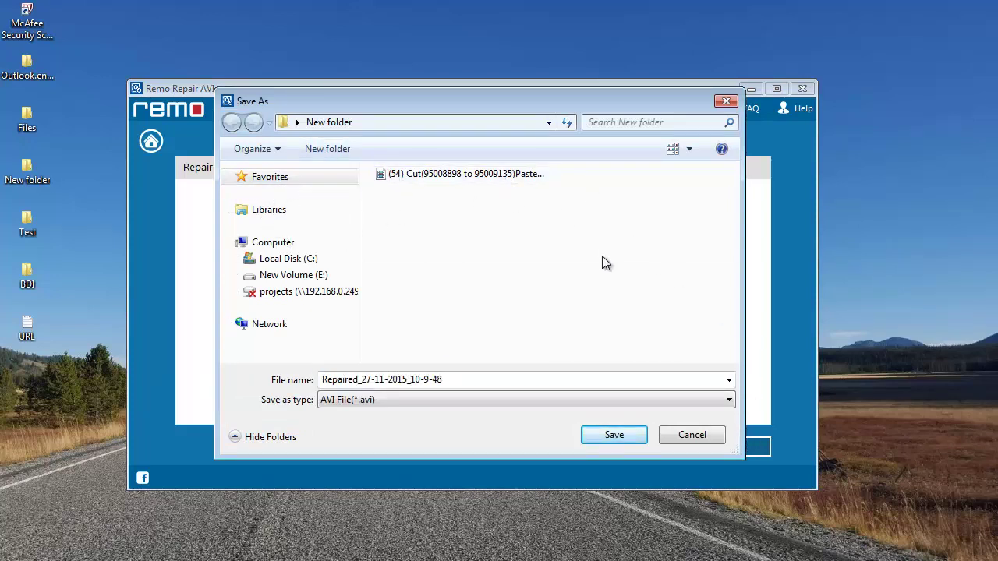
pyautogui.click(441, 379)
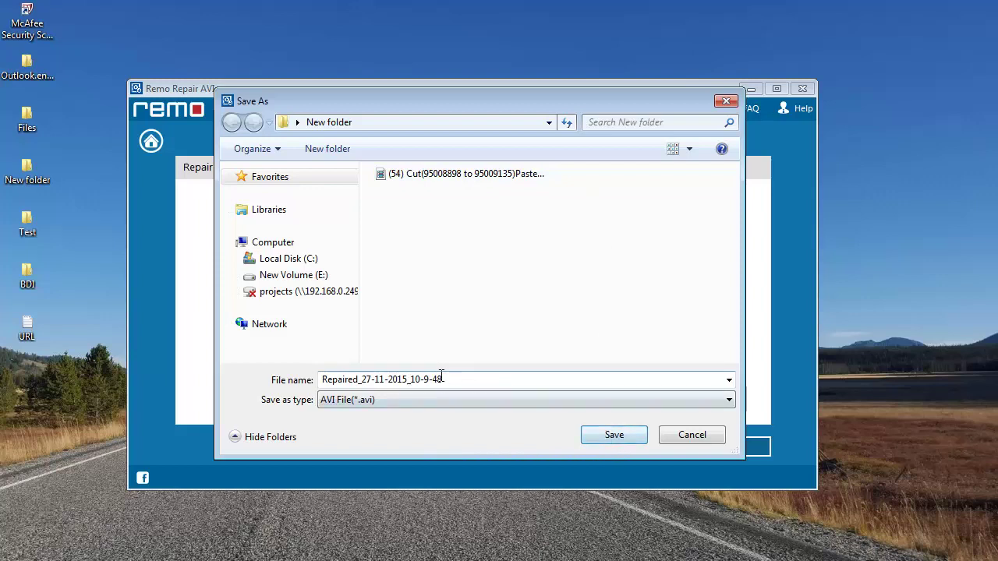
pyautogui.doubleClick(363, 379)
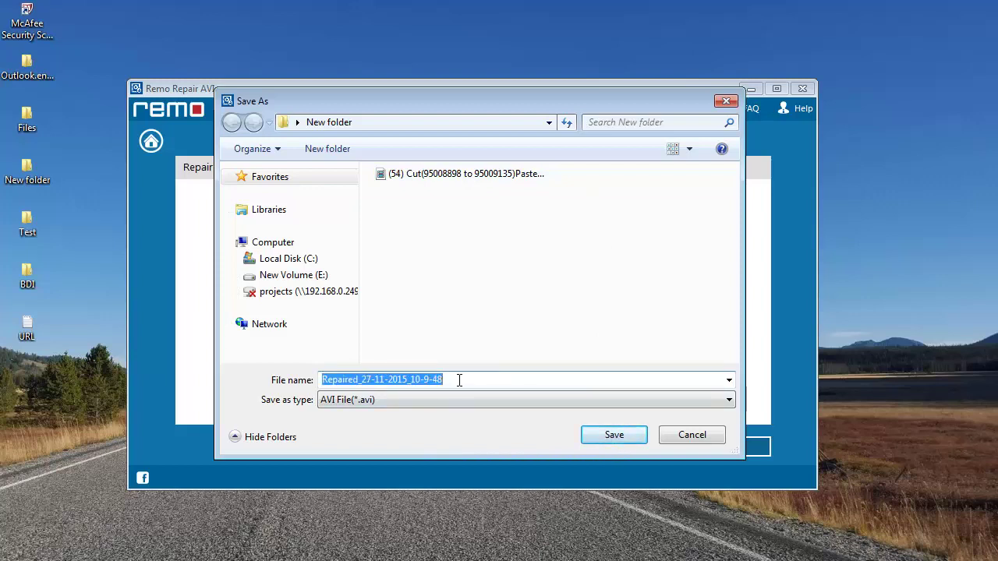
pyautogui.click(615, 436)
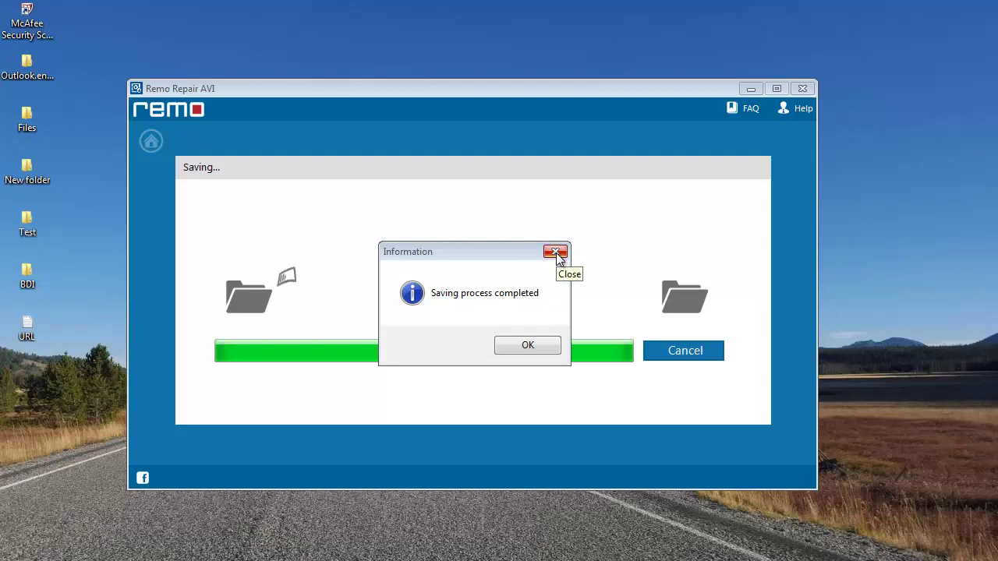
# - Dismiss the saving message and inspect the original AVI and Repaired_27-11-2015_10-9-48 details in New folder
pyautogui.click(555, 252)
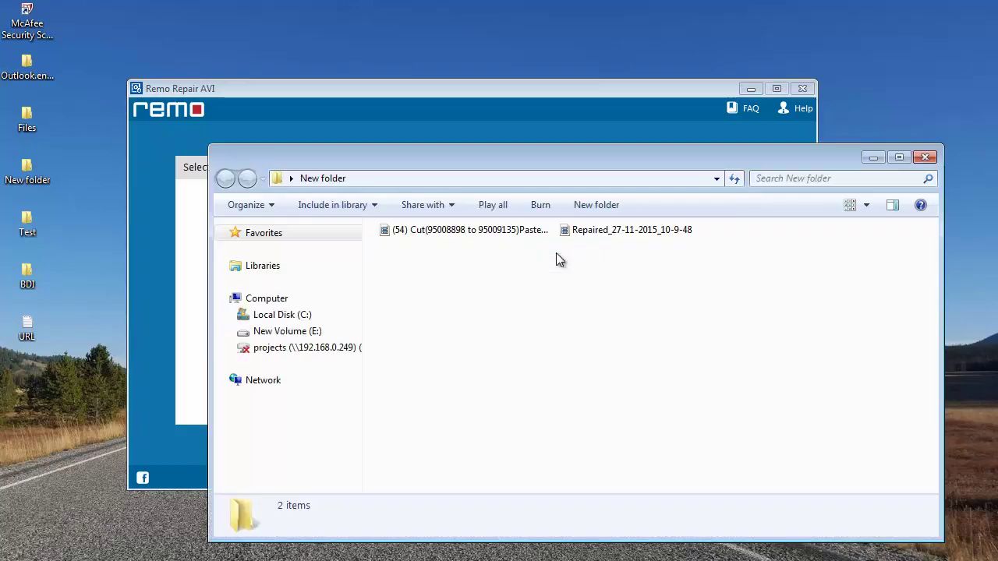
pyautogui.moveTo(632, 160); pyautogui.dragTo(543, 110)
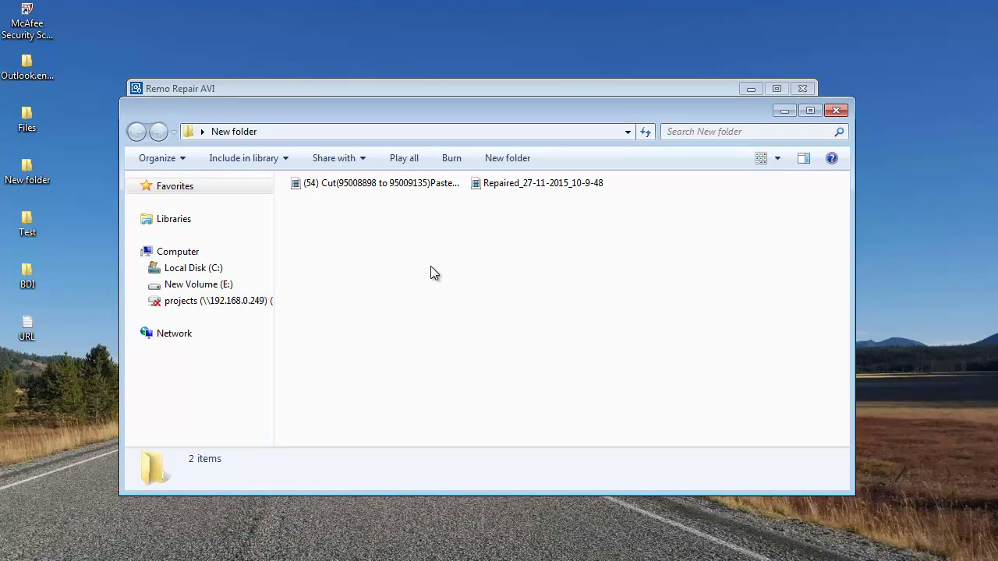
pyautogui.click(373, 188)
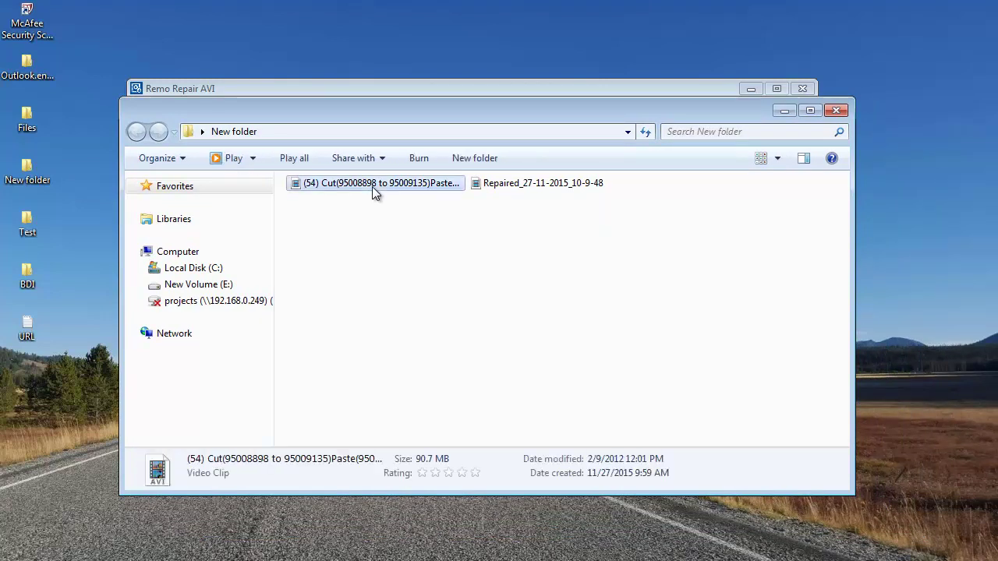
pyautogui.click(503, 187)
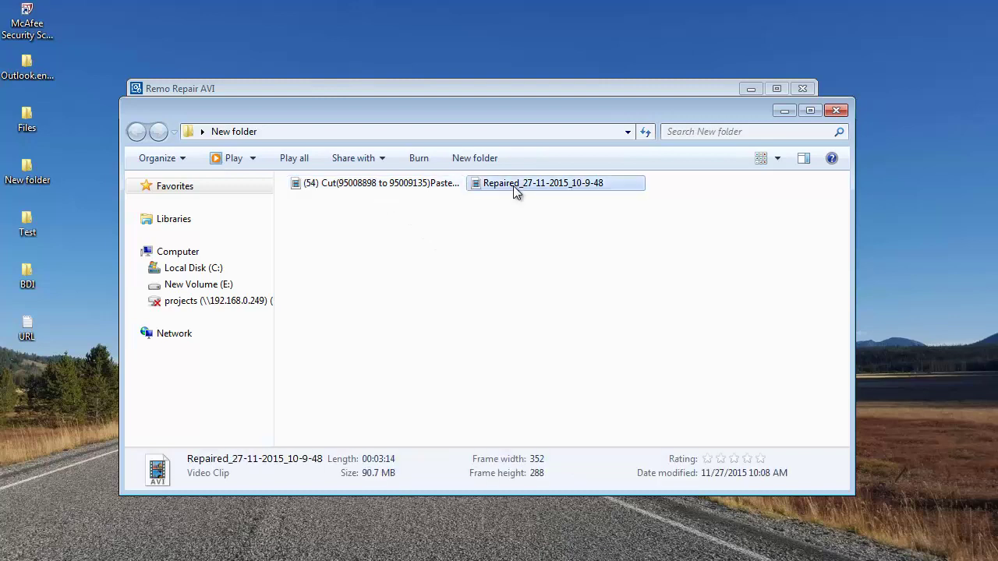
pyautogui.click(520, 331)
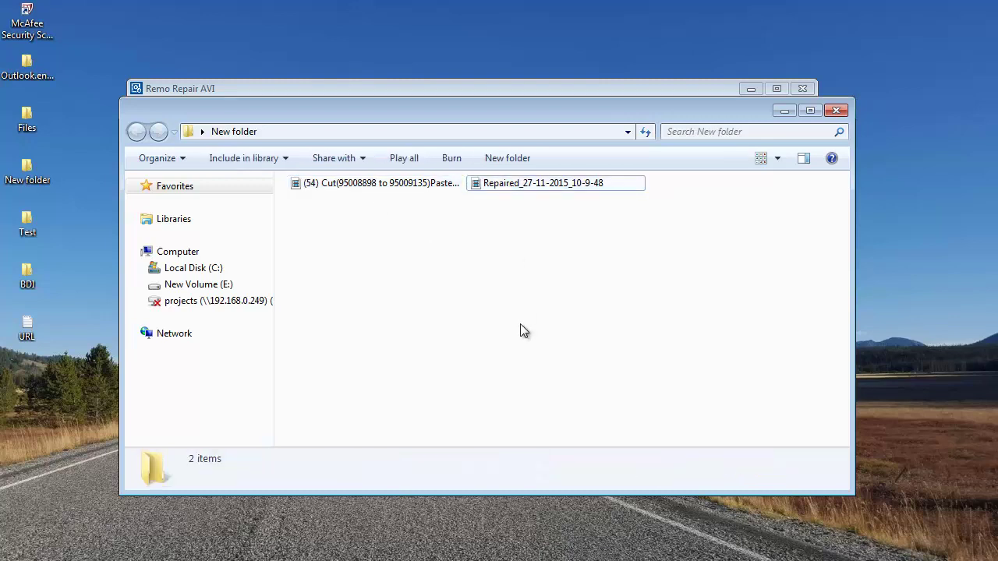